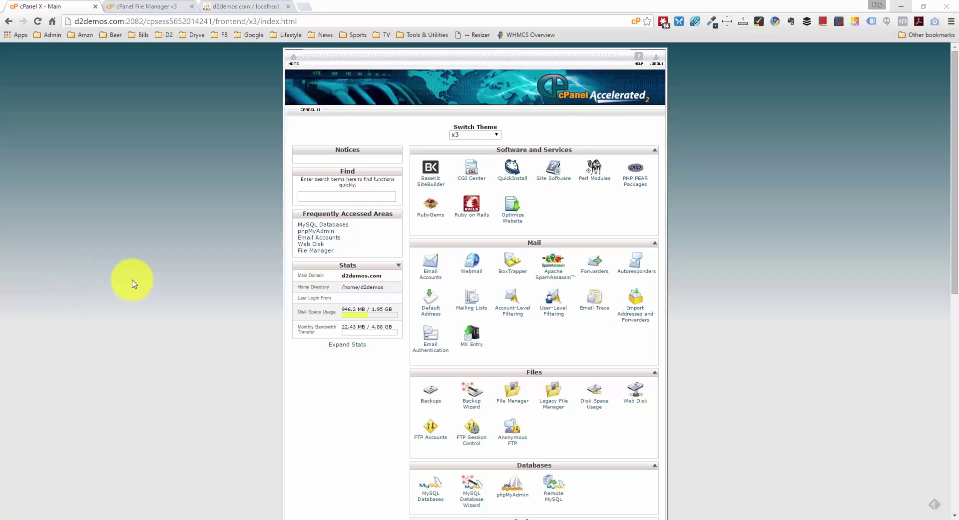
Step: Bring up the 'cPanel File Manager v3' tab listing the public_html/test WordPress files
left_click(172, 286)
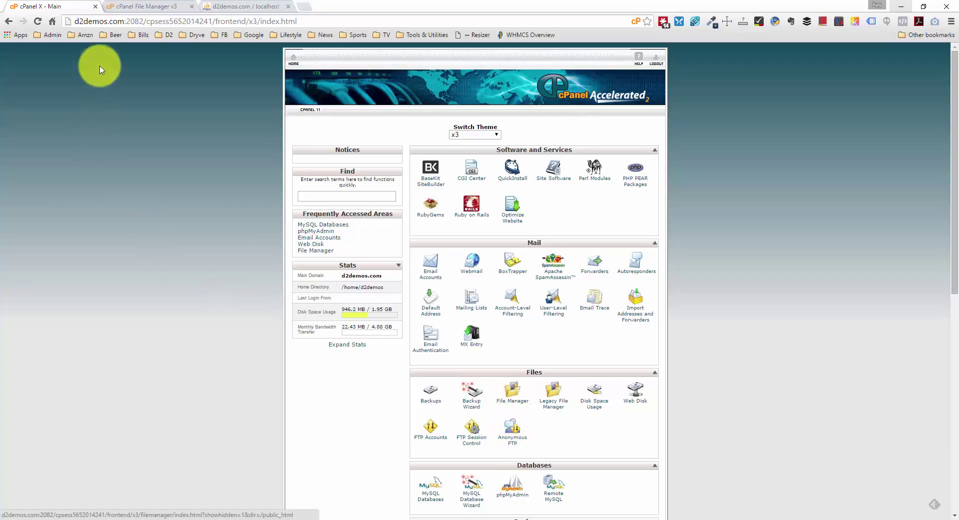
left_click(150, 10)
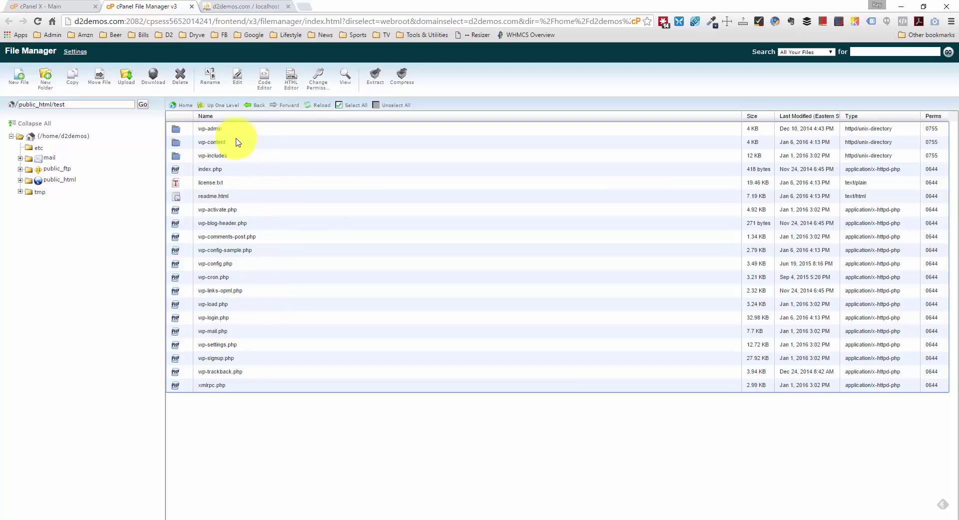
Step: Select every item in public_html/test, from wp-admin through xmlrpc.php
left_click(223, 131)
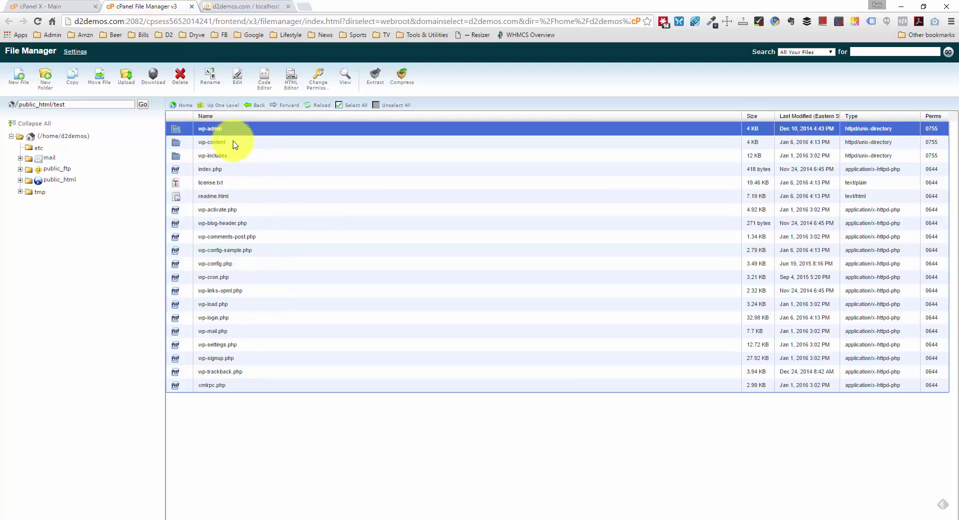
left_click(230, 143)
left_click(233, 156)
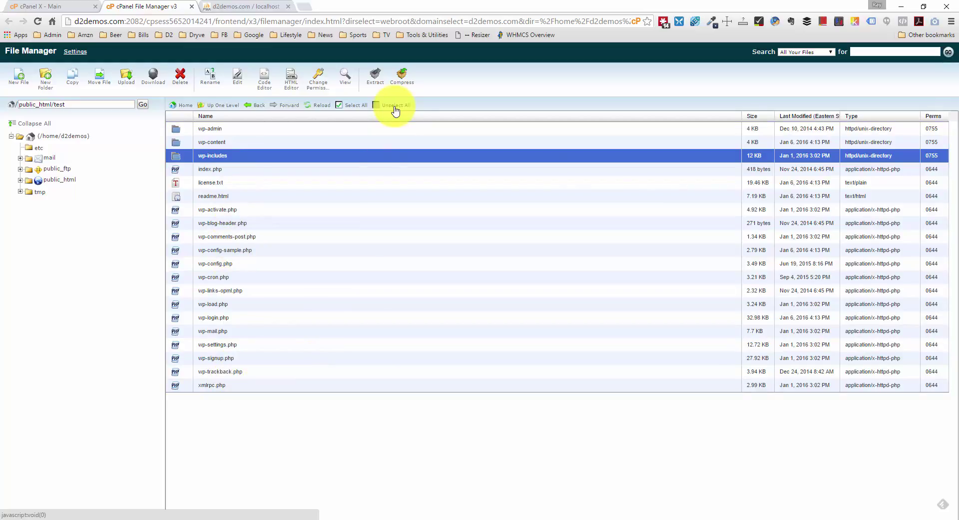
left_click(355, 107)
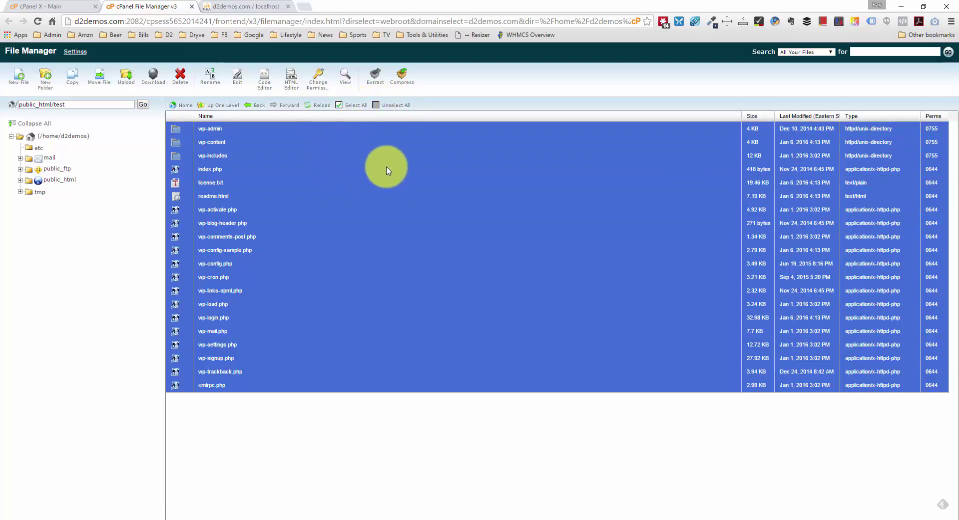
Step: Compress the selected files into a Zip archive named wp-backup.zip, then close the results
left_click(404, 80)
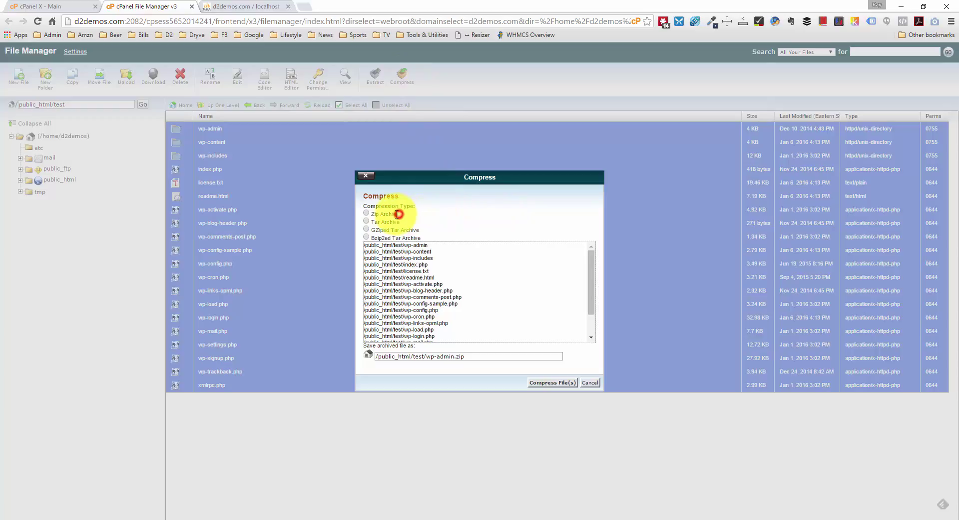
left_click(366, 214)
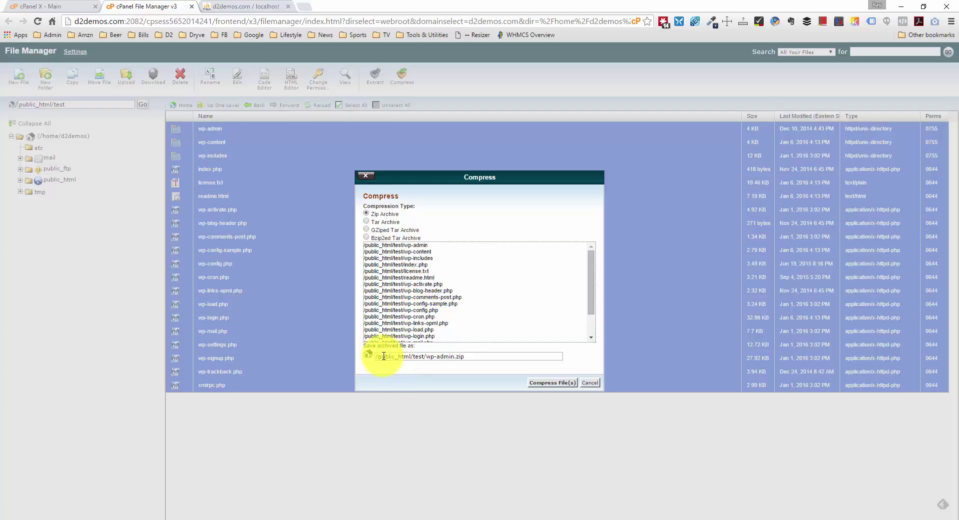
left_click(428, 356)
left_click_drag(433, 357, 454, 356)
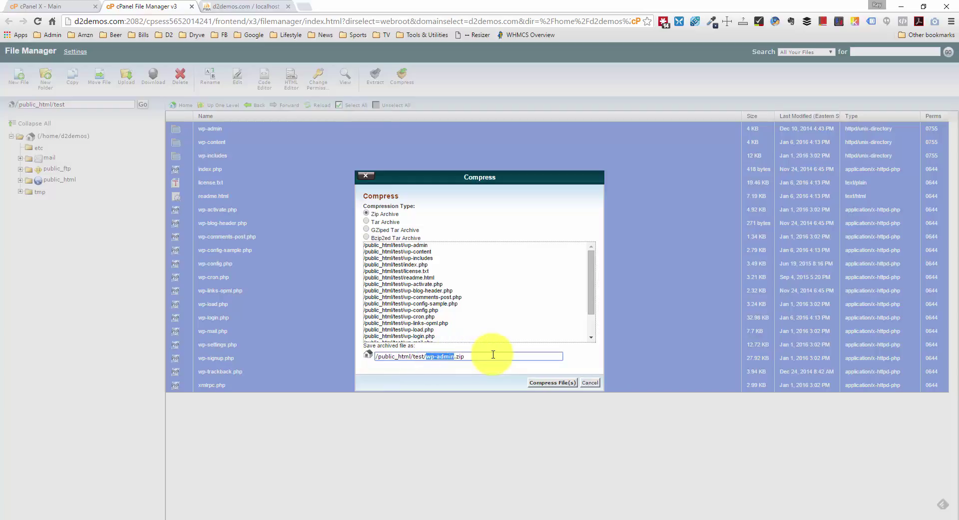
type("wp-backup")
left_click(543, 383)
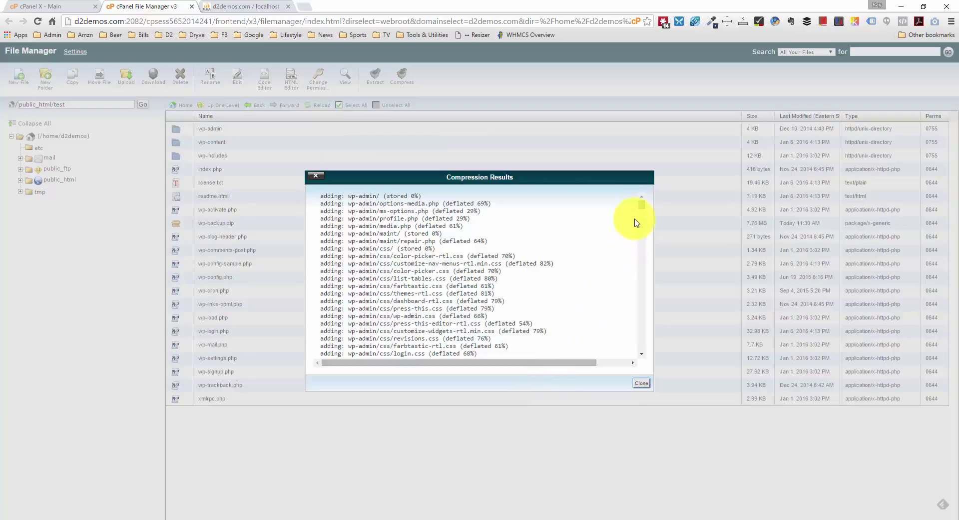
left_click_drag(644, 206, 653, 432)
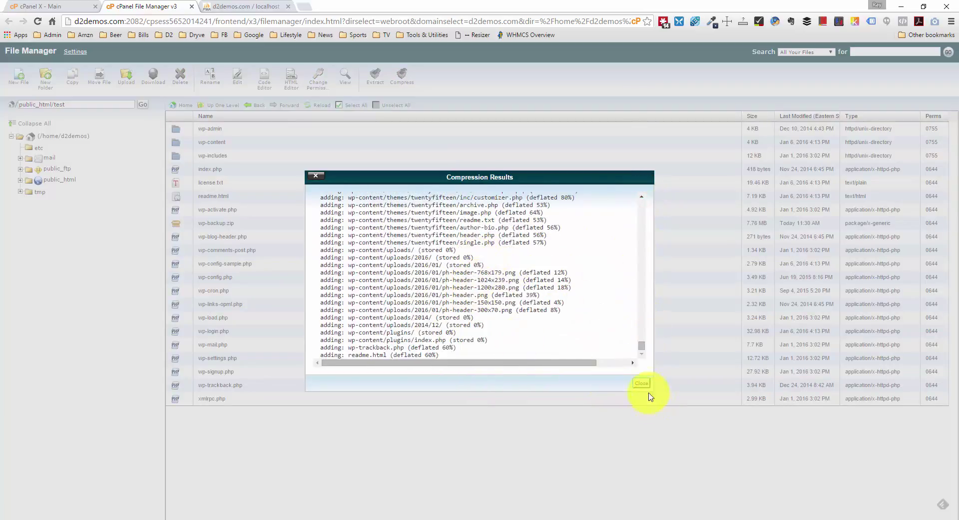
left_click(642, 382)
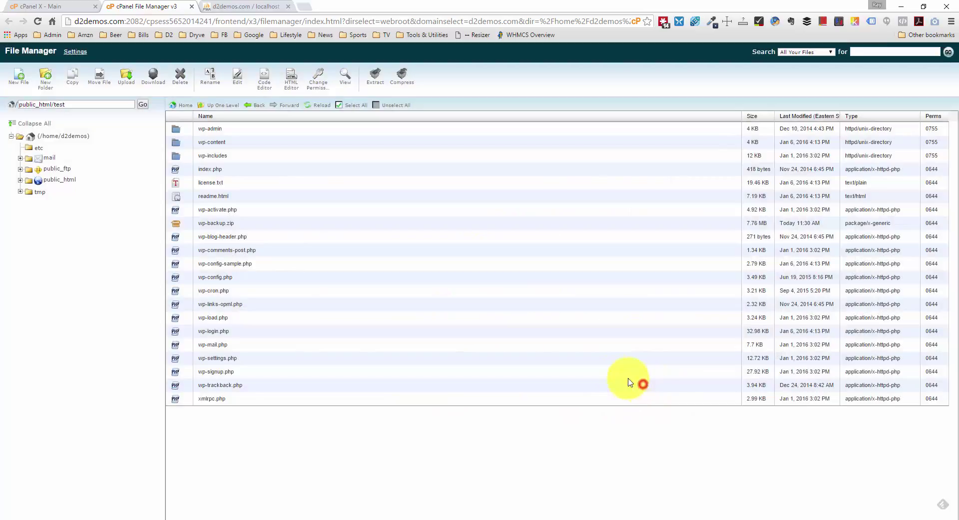
Step: Download wp-backup.zip to the computer and switch to FileZilla
left_click(240, 223)
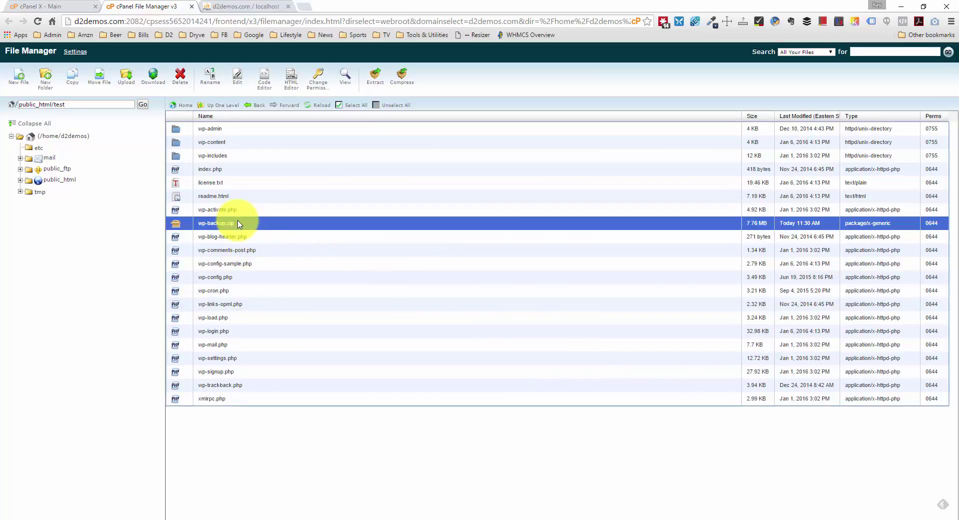
left_click(153, 76)
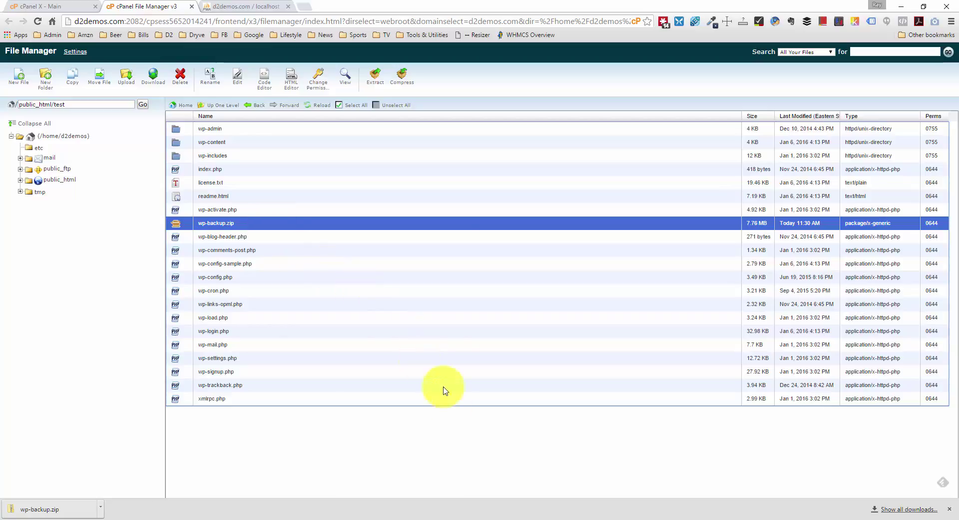
left_click(506, 517)
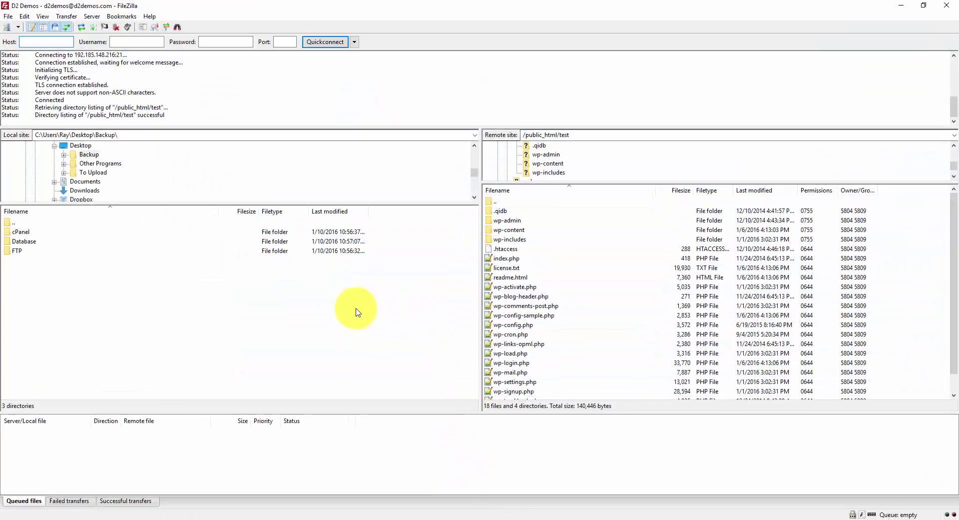
Step: Refresh the server listing and delete wp-backup.zip from /public_html/test, confirming the deletion
left_click(544, 277)
scroll(573, 276, "down", 1)
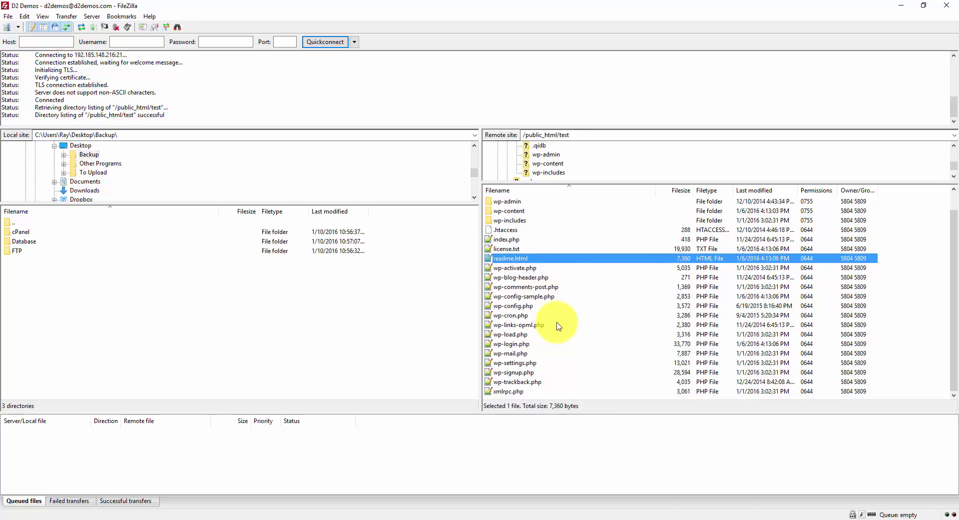
left_click(551, 298)
key("F5")
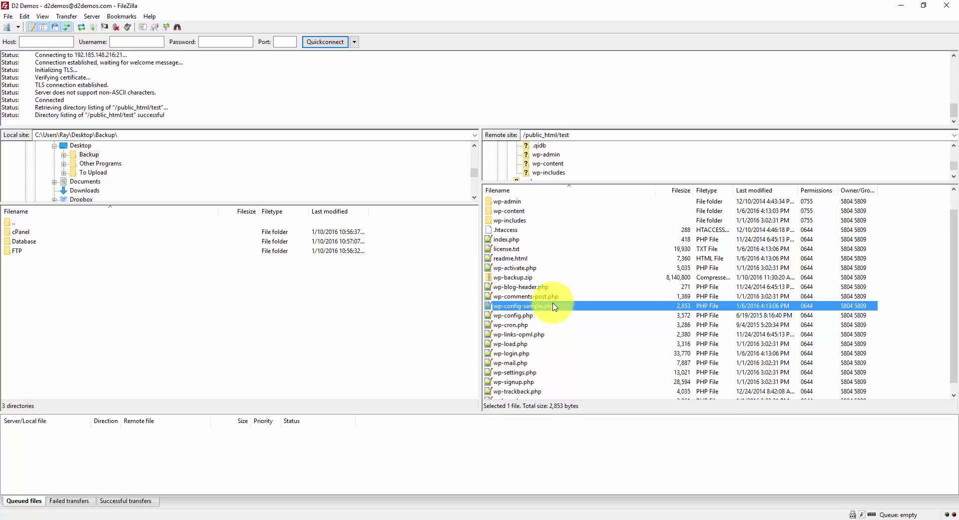
left_click(552, 278)
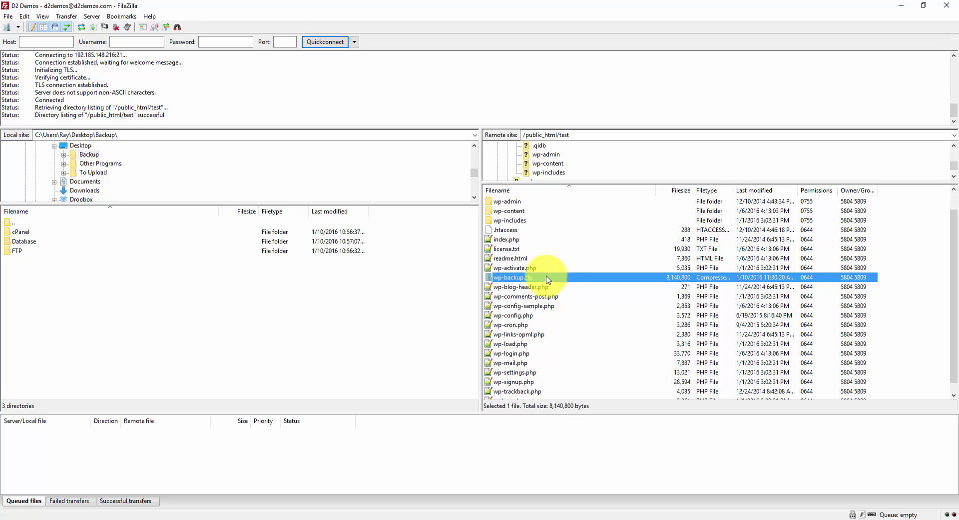
left_click(552, 285)
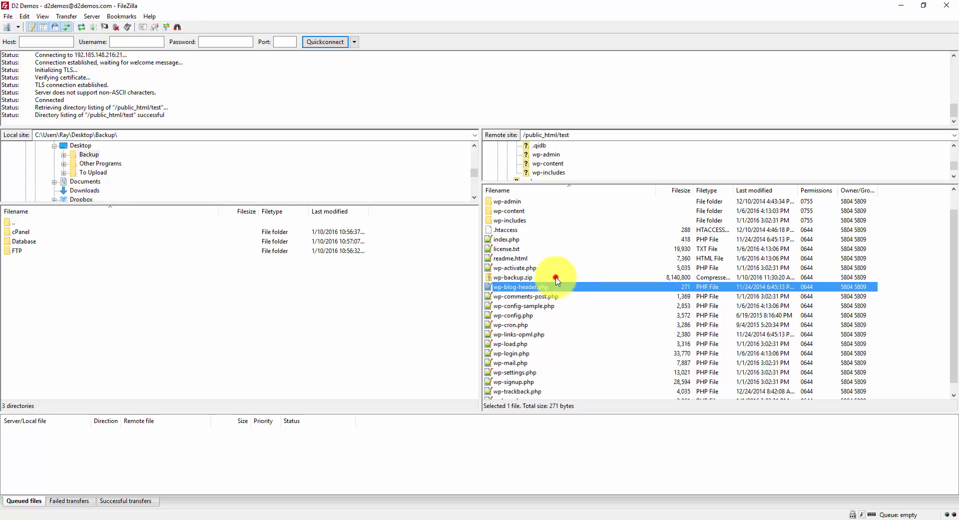
left_click(555, 278)
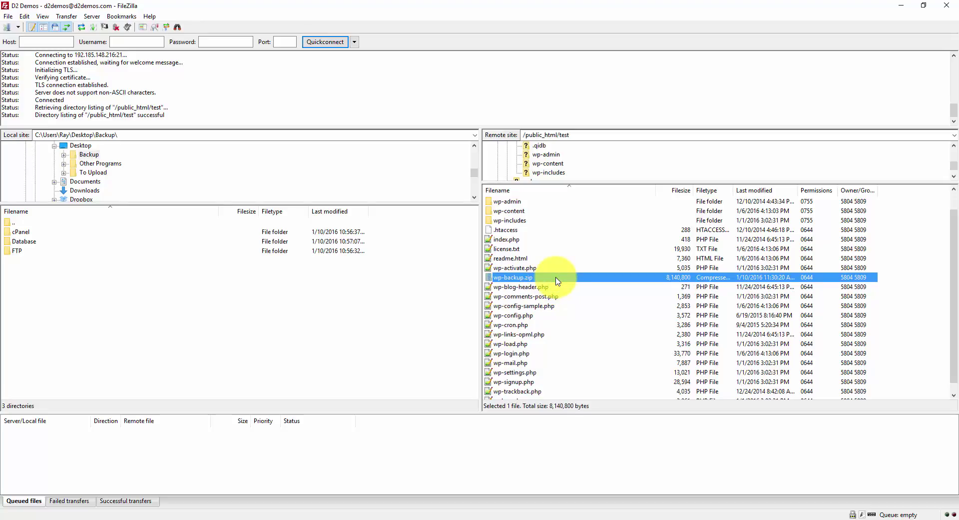
key("Delete")
key("Return")
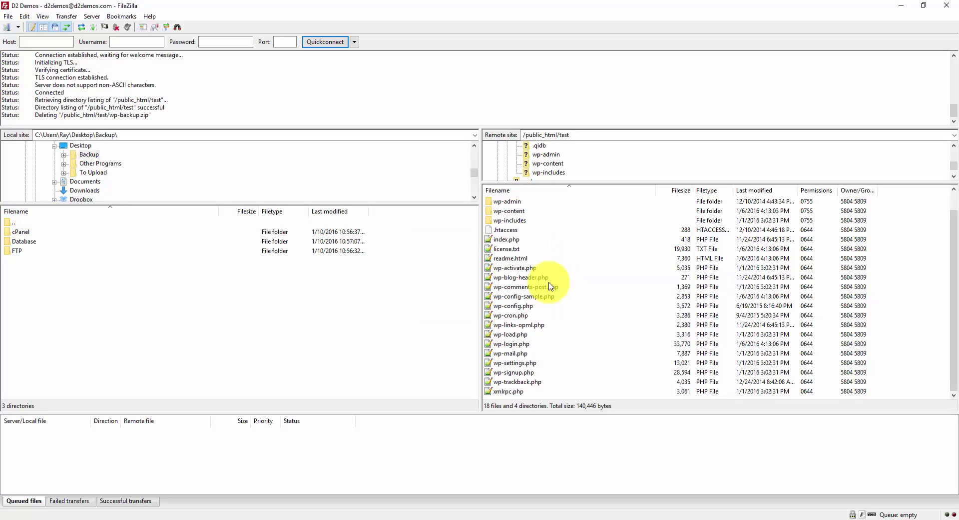
scroll(531, 260, "up", 1)
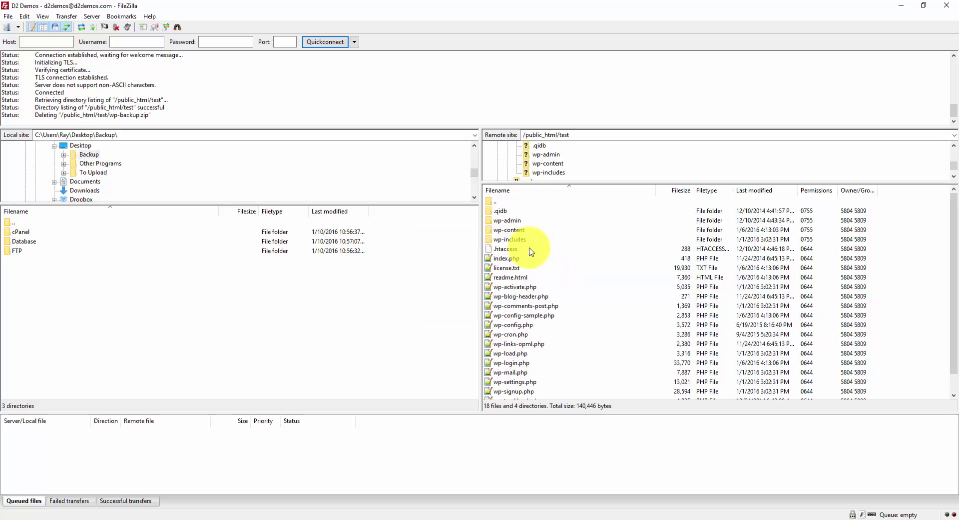
Step: Open the local Backup\FTP folder as the download destination
left_click(529, 220)
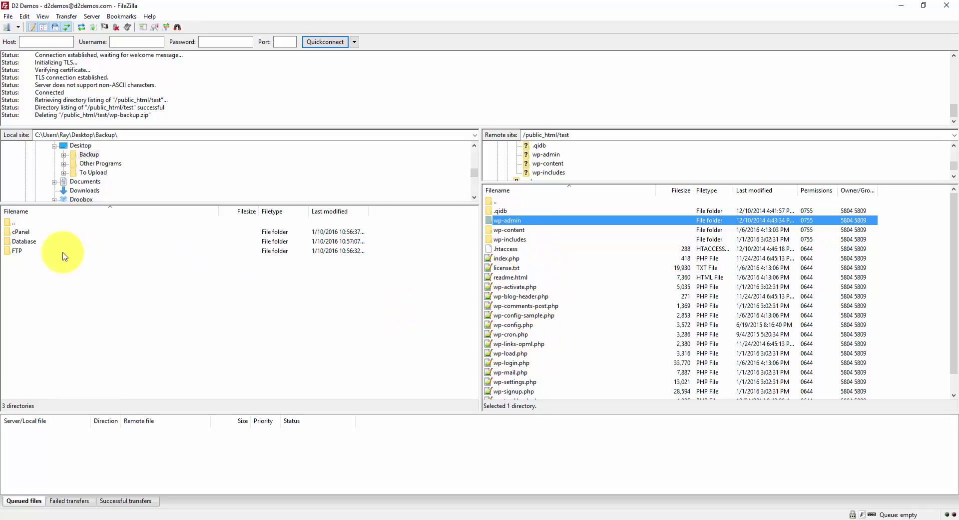
left_click(21, 250)
double_click(21, 251)
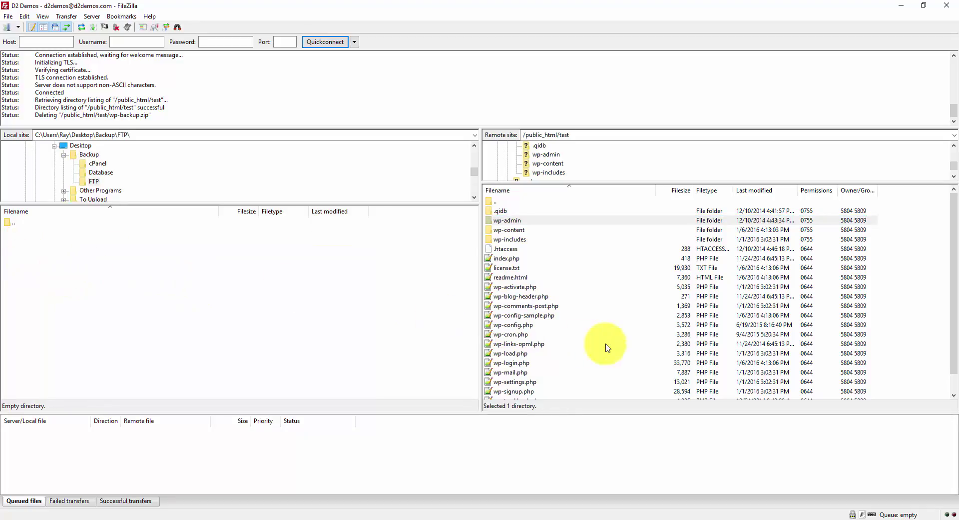
Step: Select wp-admin through xmlrpc.php on the server and drag them into the local FTP folder
left_click(560, 288)
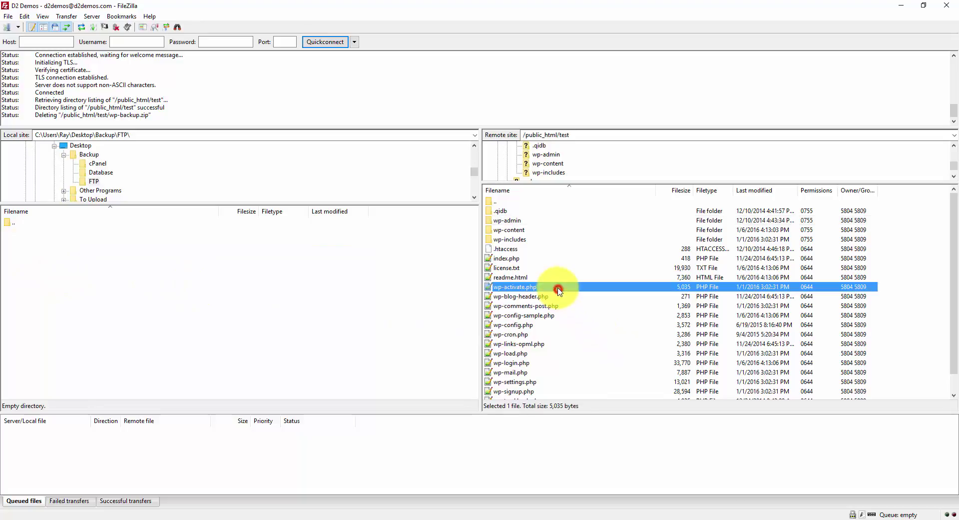
left_click(531, 220)
scroll(543, 310, "down", 1)
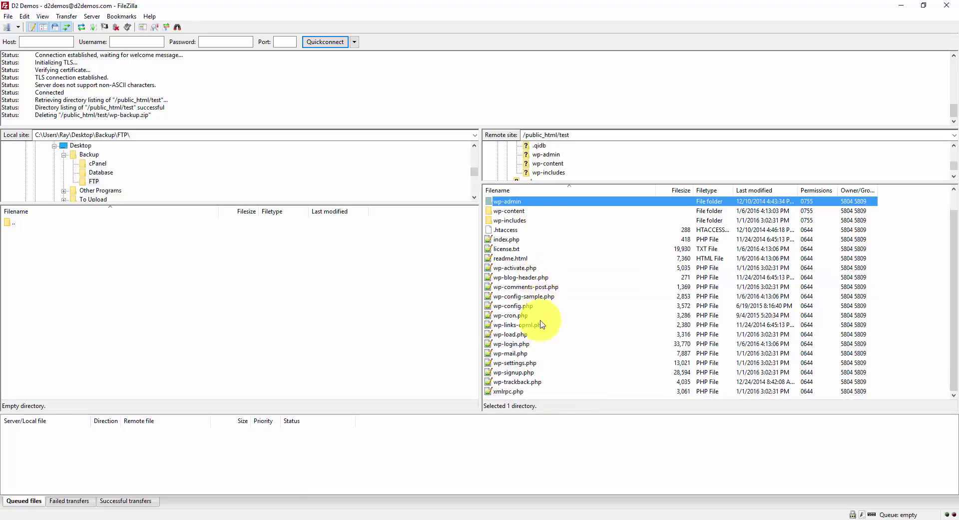
left_click(521, 391, "shift")
scroll(542, 280, "up", 1)
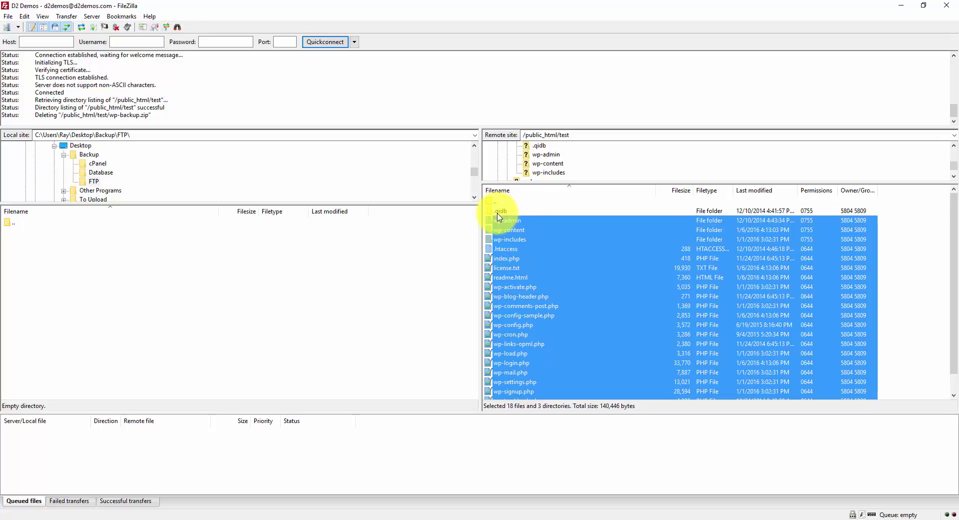
scroll(595, 265, "down", 1)
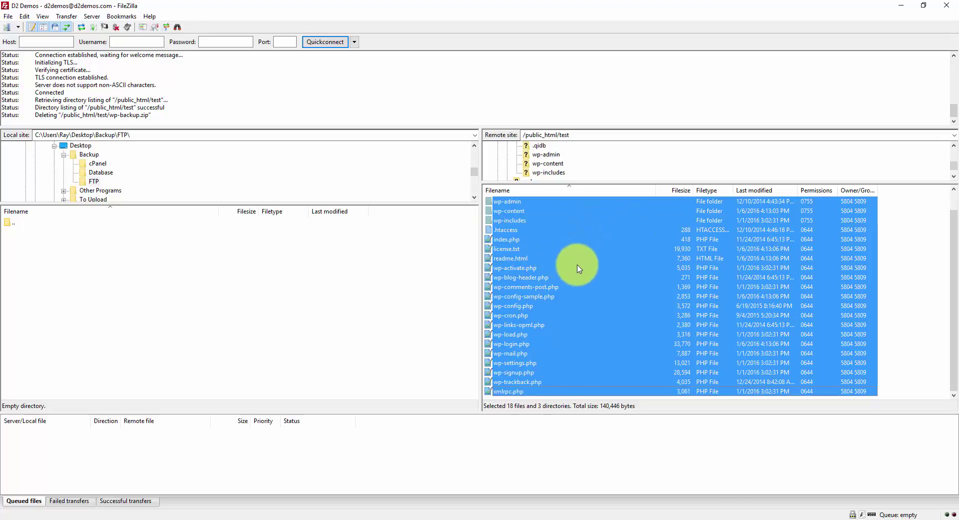
left_click_drag(578, 269, 199, 310)
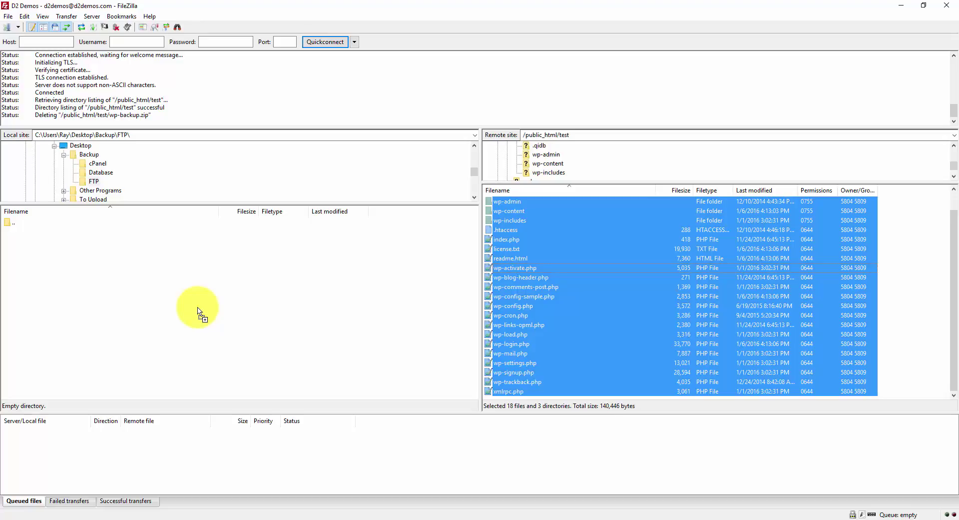
left_click_drag(198, 310, 200, 314)
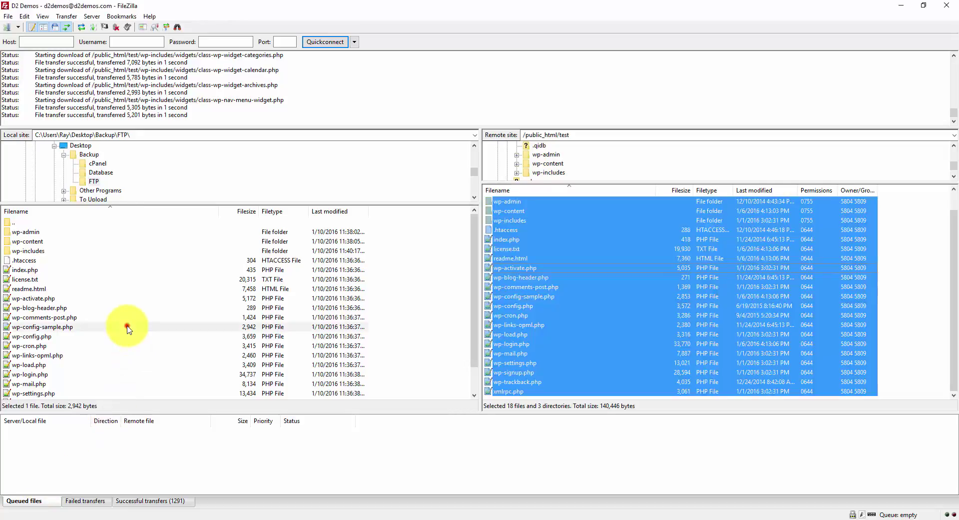
Step: Check the downloaded files such as wp-config.php locally and refresh with F5
left_click(129, 326)
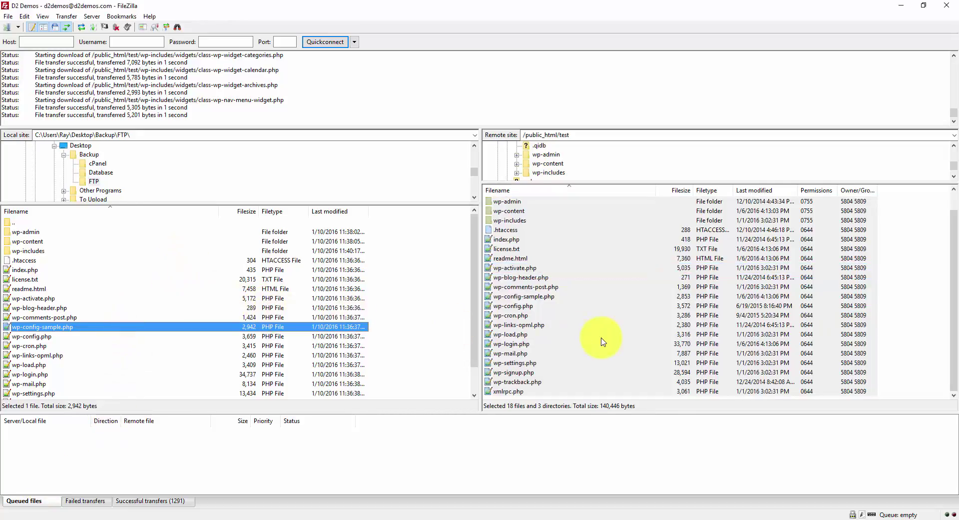
scroll(381, 355, "down", 1)
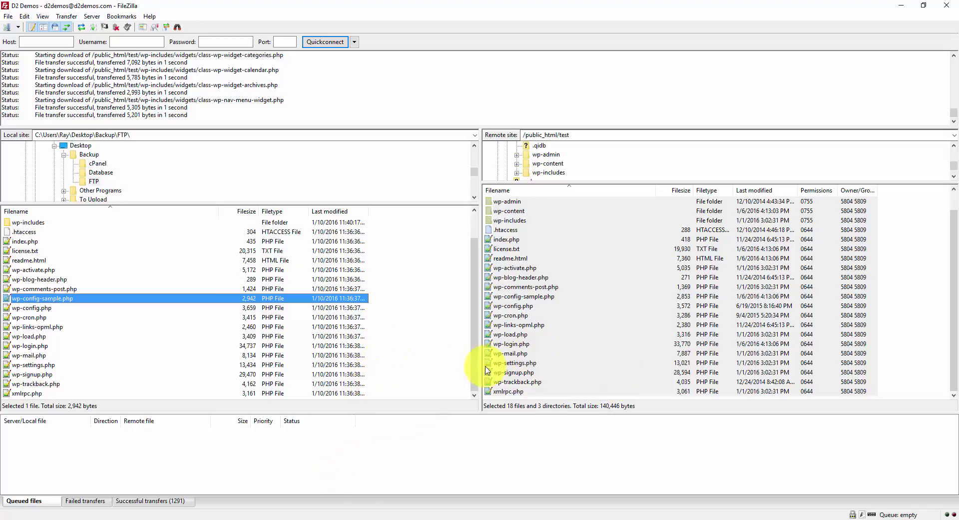
left_click(35, 309)
key("F5")
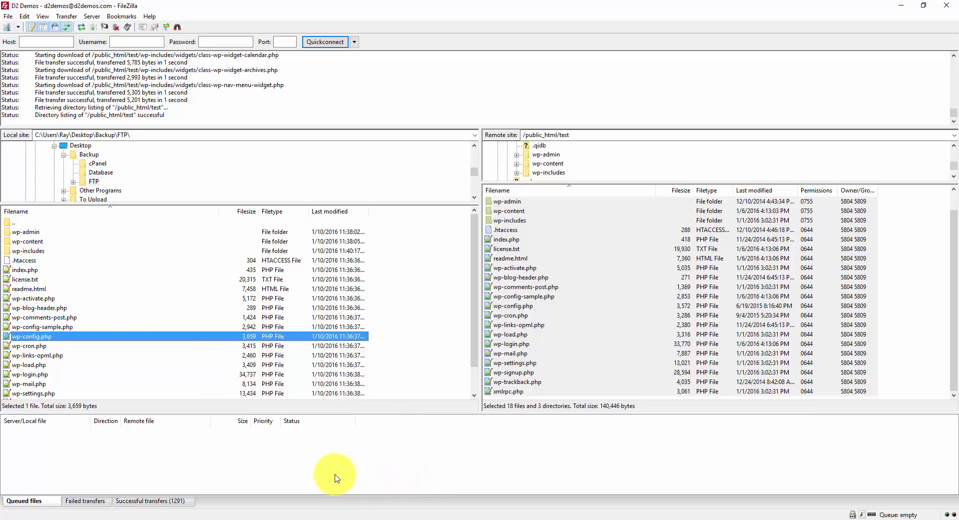
Step: Return to the cPanel X - Main page, scroll to Databases, and switch to phpMyAdmin
left_click(370, 475)
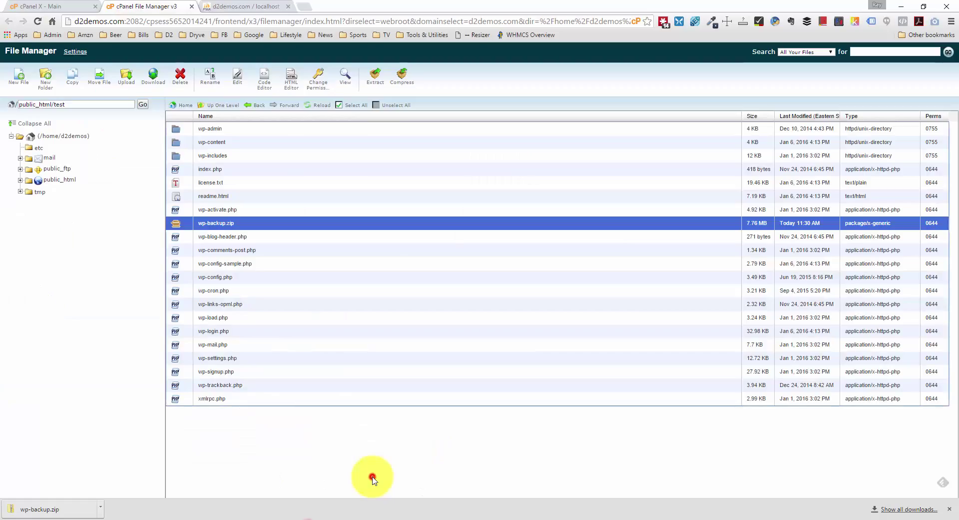
left_click(75, 6)
scroll(268, 194, "down", 2)
scroll(269, 194, "down", 2)
scroll(600, 225, "down", 1)
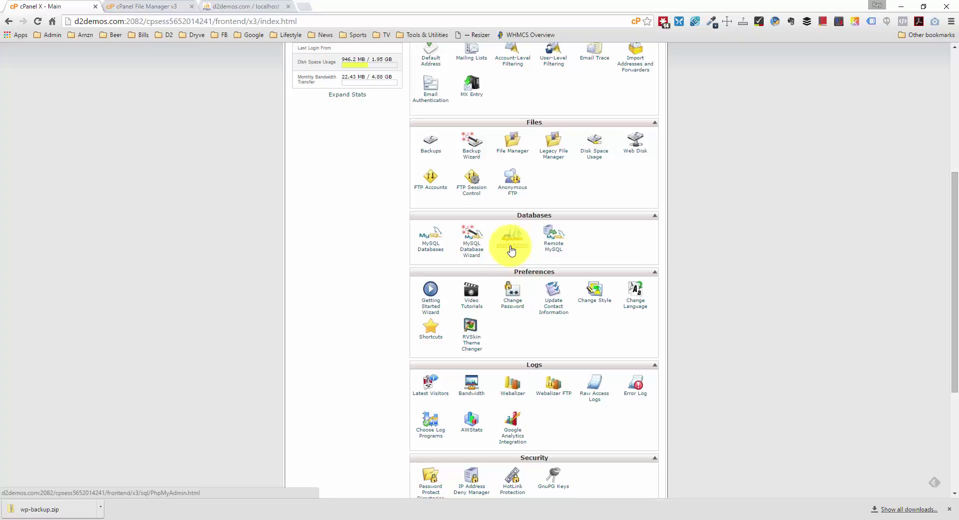
left_click(222, 6)
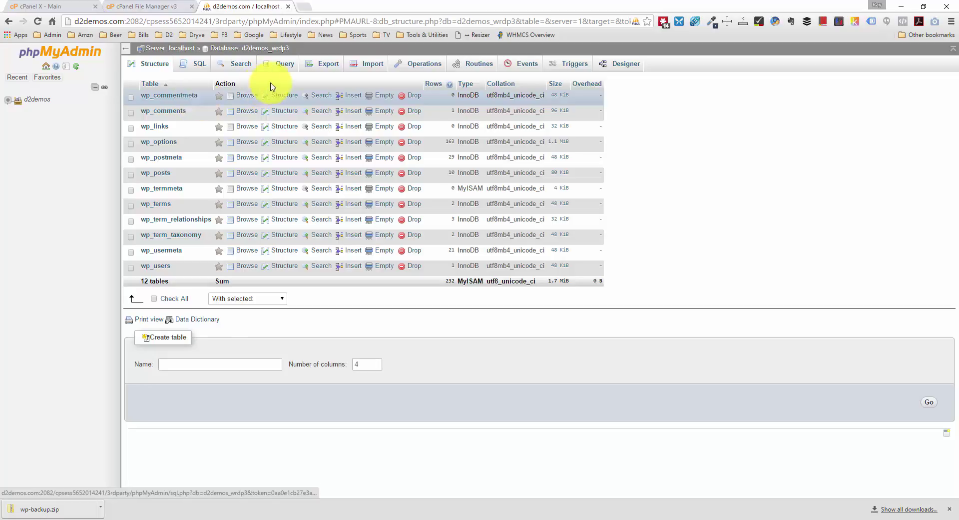
Step: Export the d2demos_wrdp3 database with the Quick method in SQL format
left_click(321, 72)
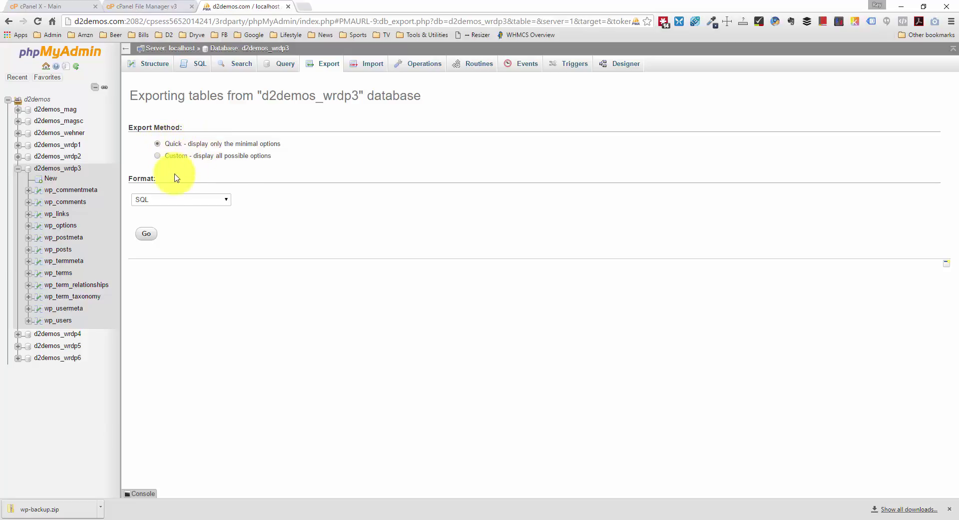
left_click(148, 233)
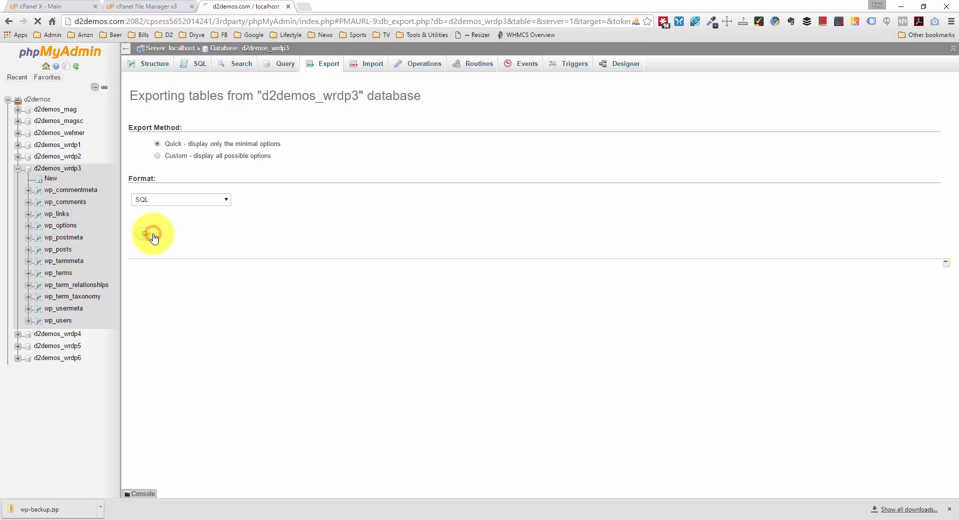